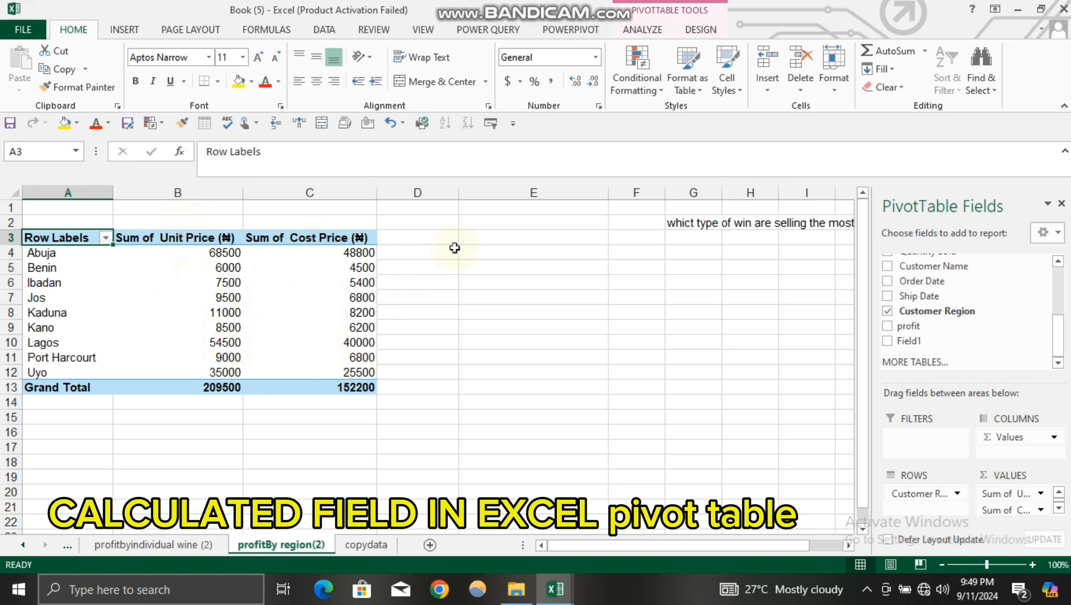
{"action": "left_click_drag", "start_coordinate": [412, 238], "coordinate": [432, 394]}
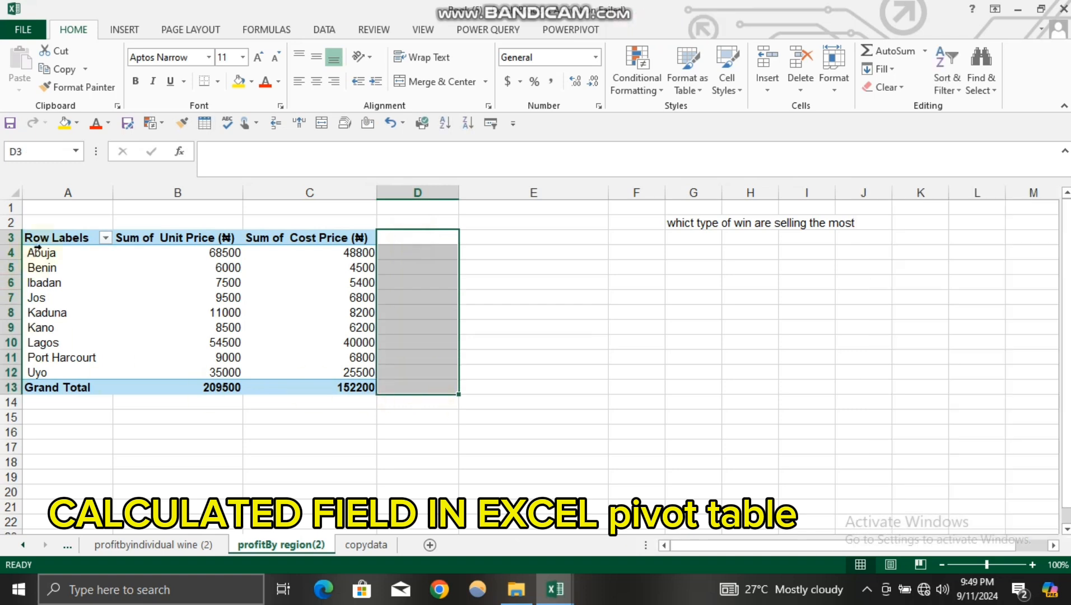
{"action": "left_click_drag", "start_coordinate": [42, 227], "coordinate": [54, 381]}
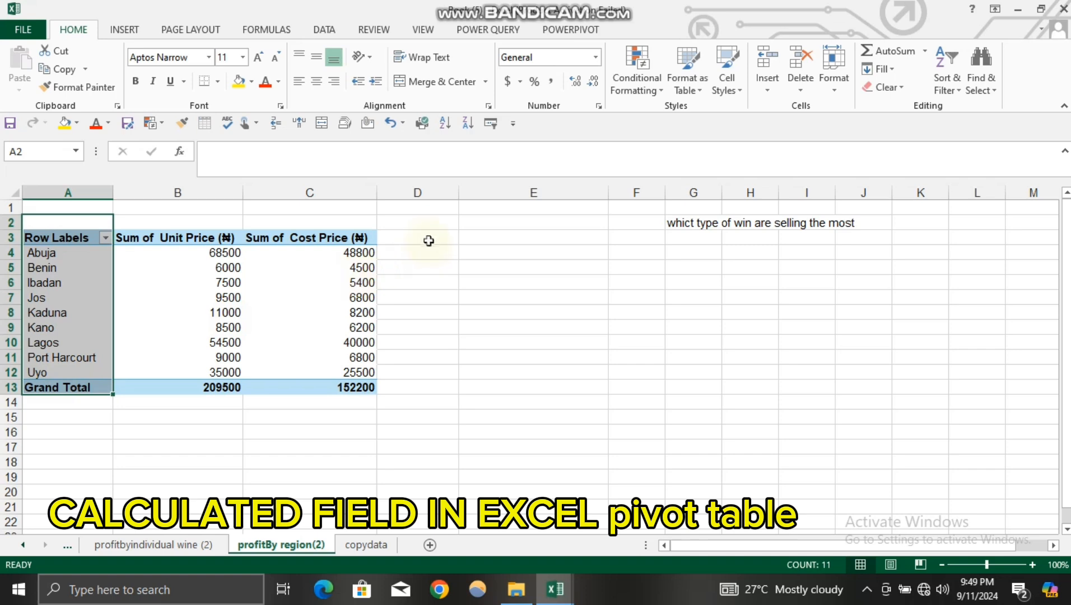
{"action": "left_click_drag", "start_coordinate": [426, 238], "coordinate": [442, 381]}
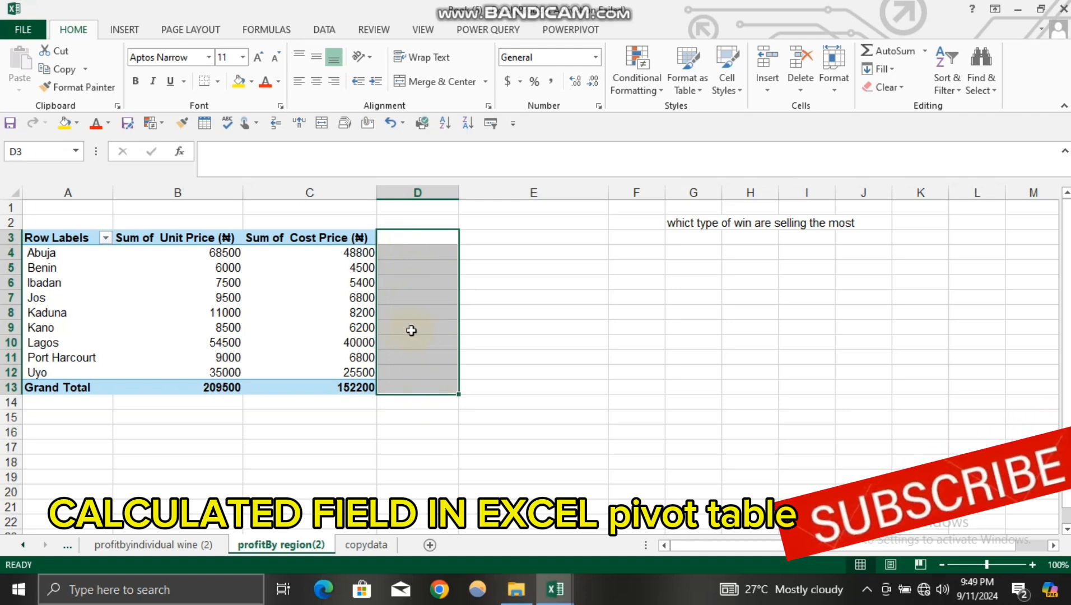
{"action": "left_click", "coordinate": [460, 311]}
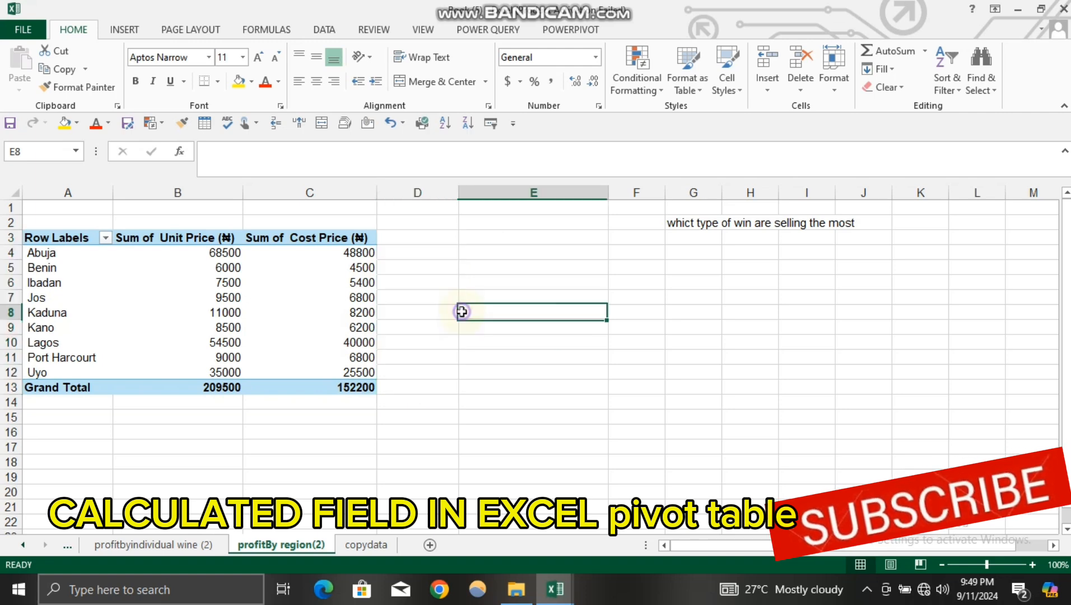
{"action": "left_click", "coordinate": [402, 257]}
{"action": "type", "text": "hh"}
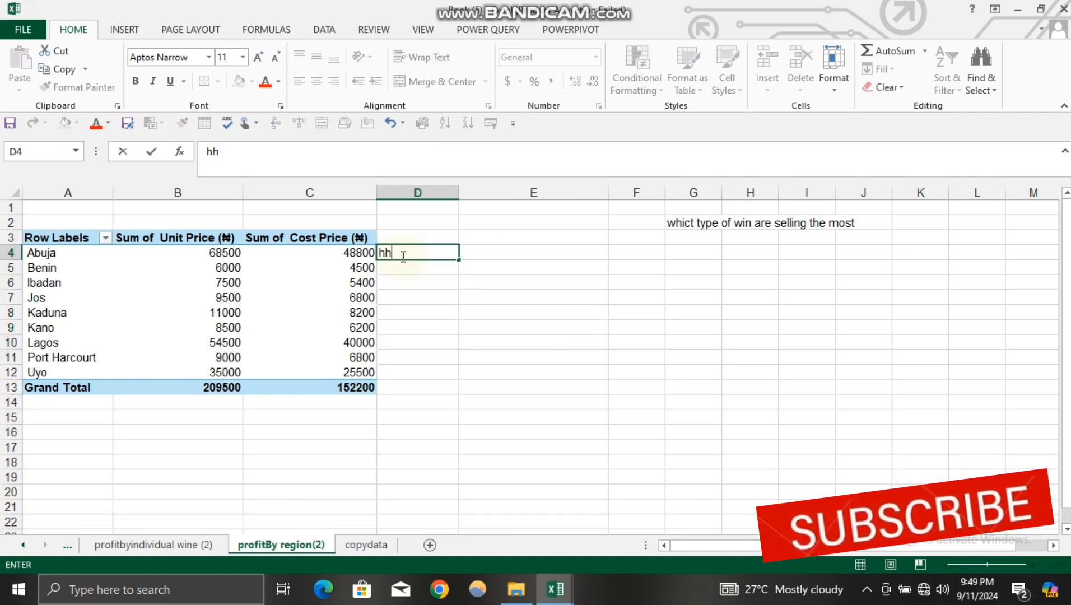
{"action": "key", "text": "BackSpace"}
{"action": "key", "text": "BackSpace"}
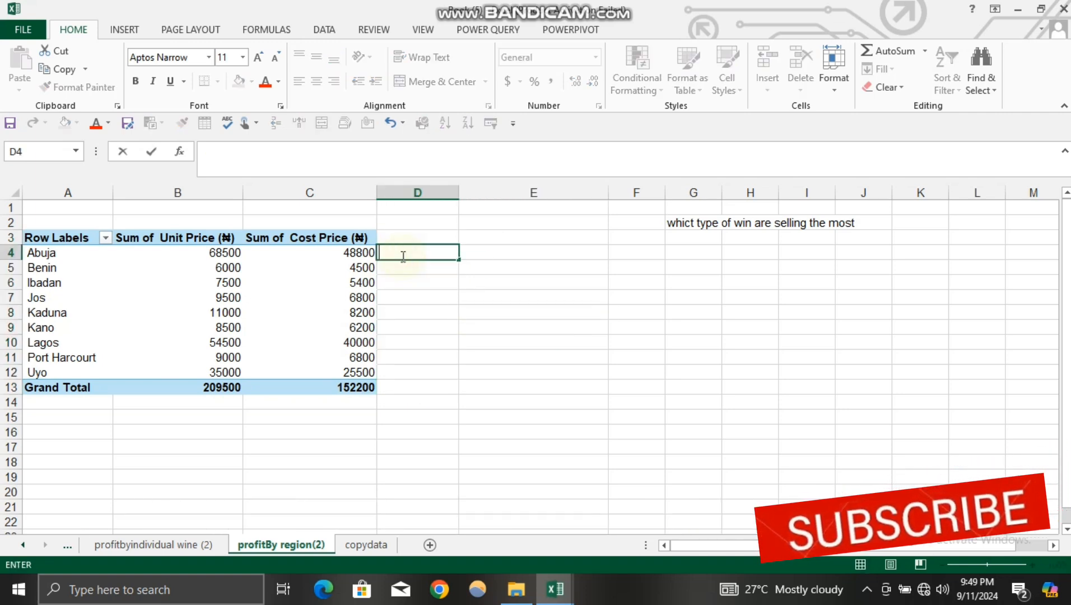
{"action": "left_click", "coordinate": [403, 224]}
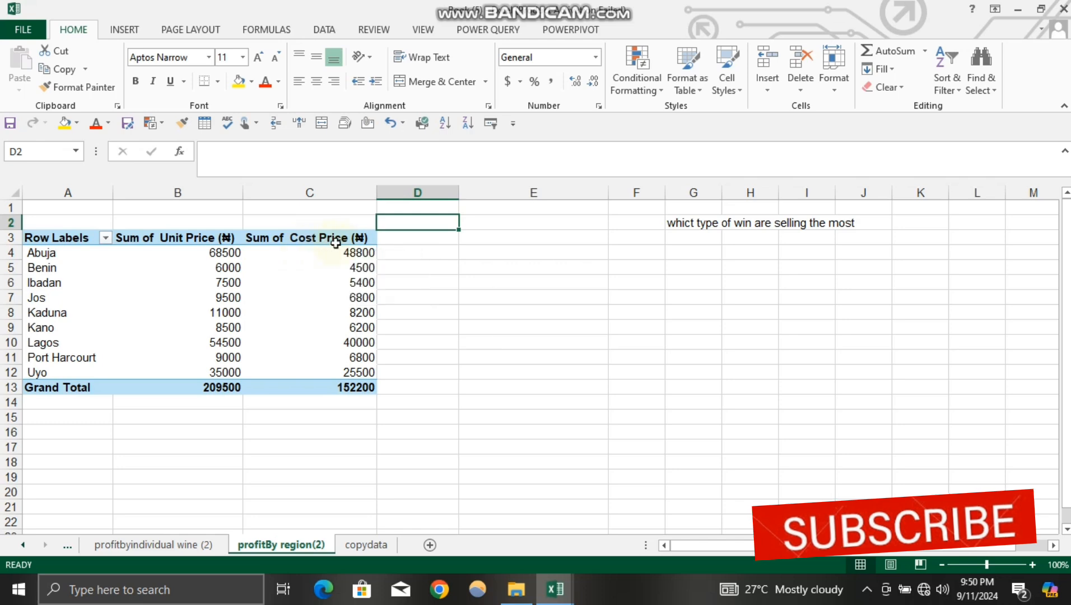
Start a new calculated field in the regional pivot table and name it "profit by region"
{"action": "left_click", "coordinate": [363, 282]}
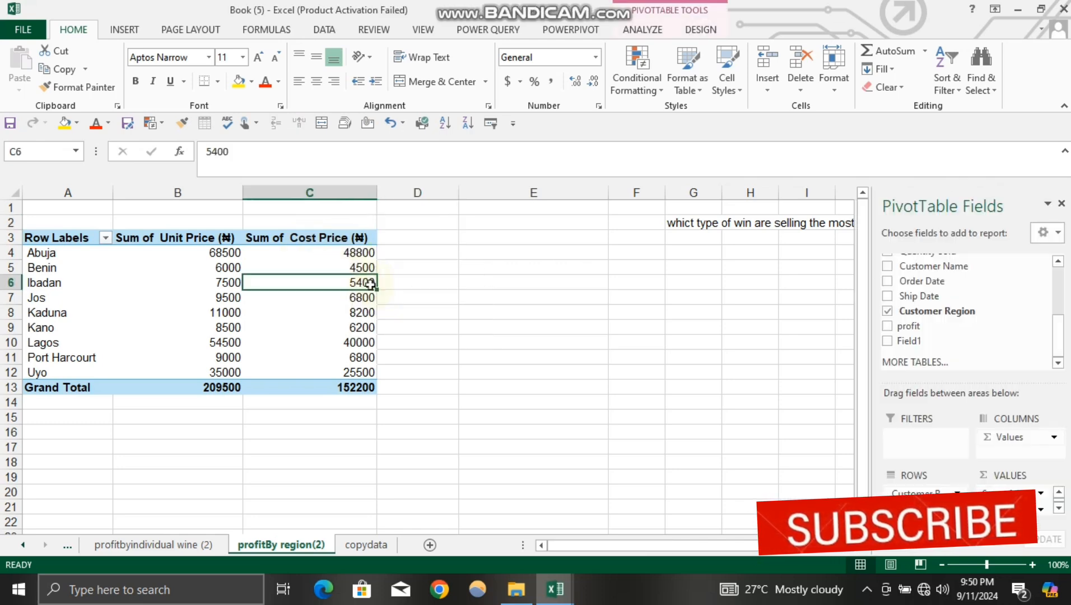
{"action": "left_click", "coordinate": [643, 30]}
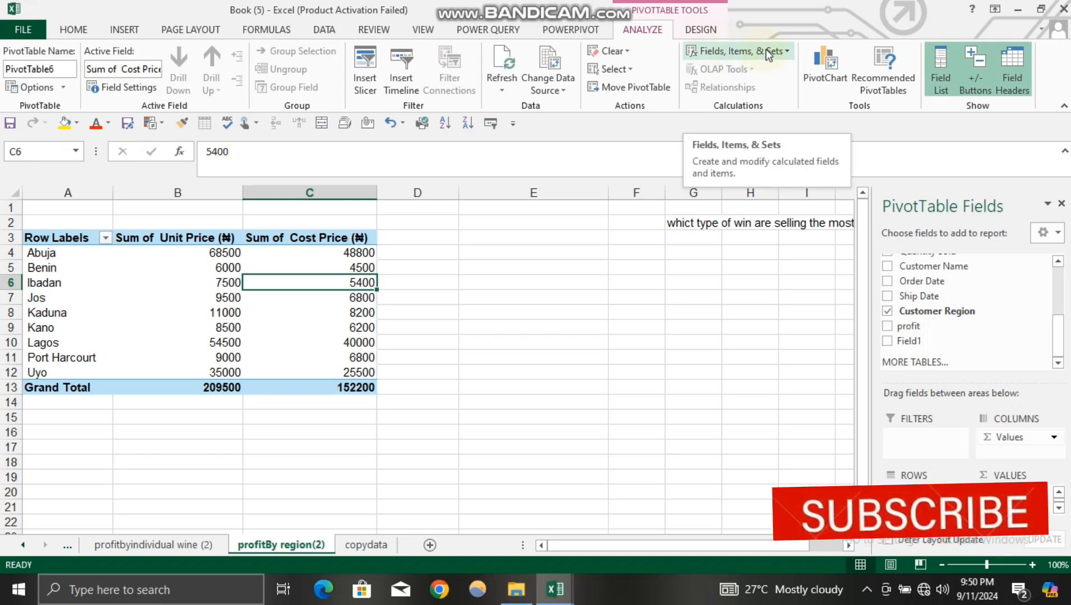
{"action": "left_click", "coordinate": [783, 48]}
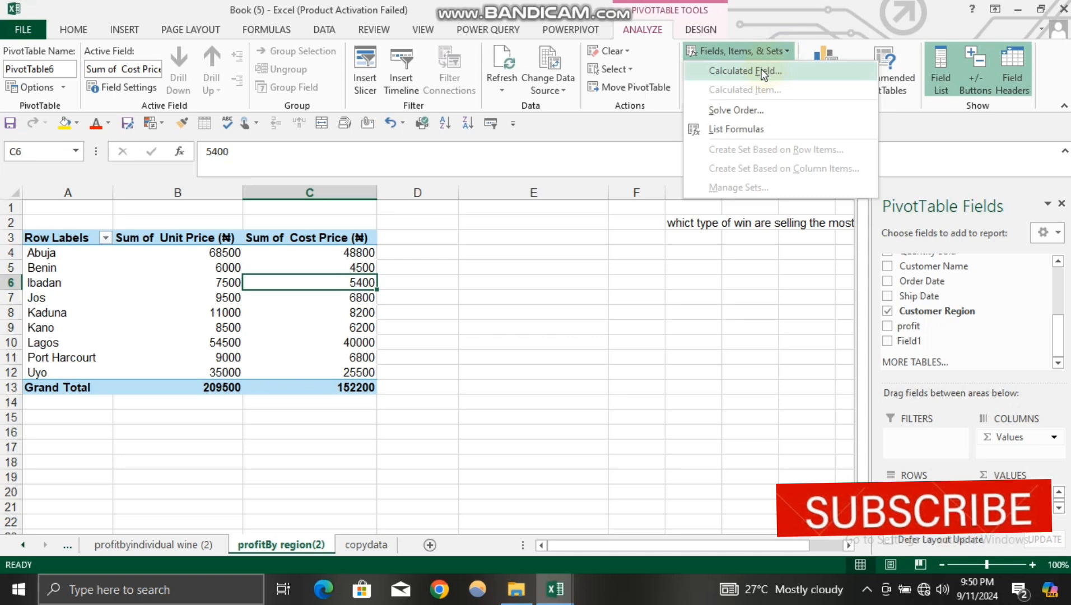
{"action": "left_click", "coordinate": [763, 72]}
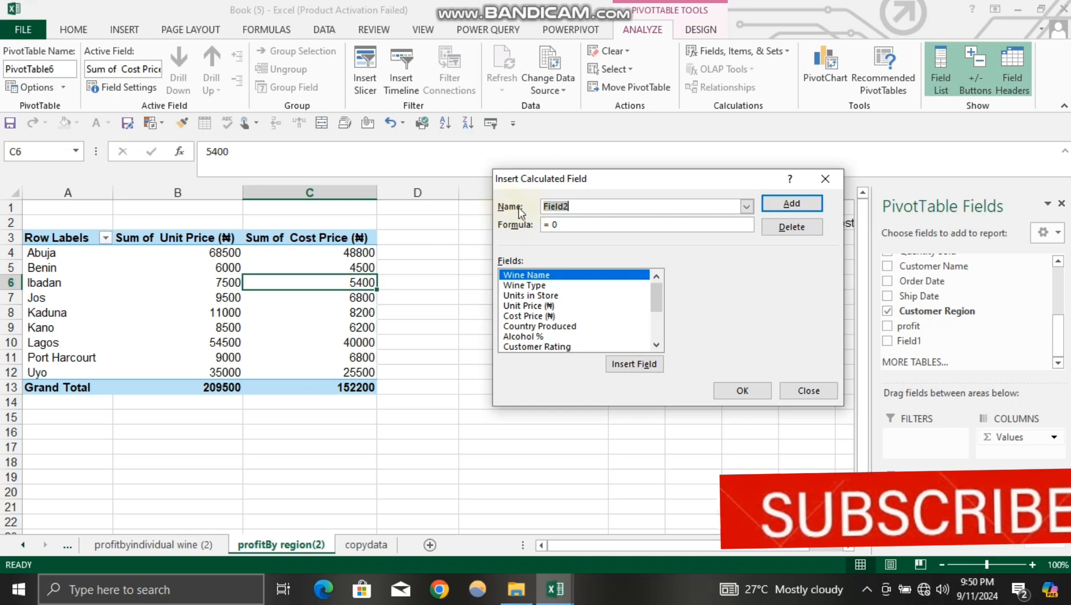
{"action": "left_click", "coordinate": [579, 206]}
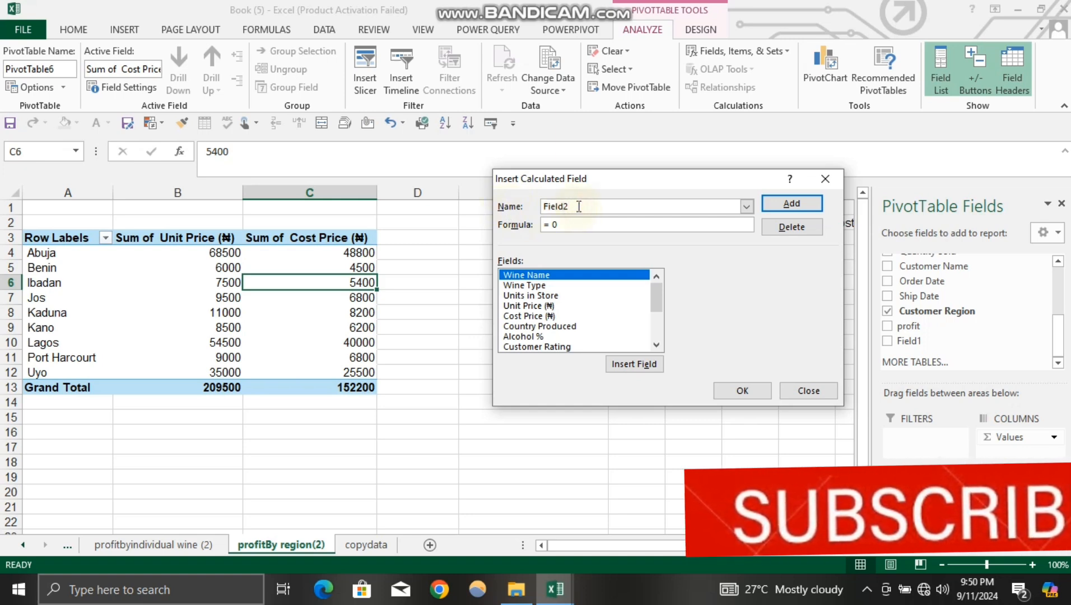
{"action": "key", "text": "BackSpace"}
{"action": "key", "text": "BackSpace"}
{"action": "key", "text": "BackSpace"}
{"action": "key", "text": "BackSpace"}
{"action": "key", "text": "BackSpace"}
{"action": "key", "text": "BackSpace"}
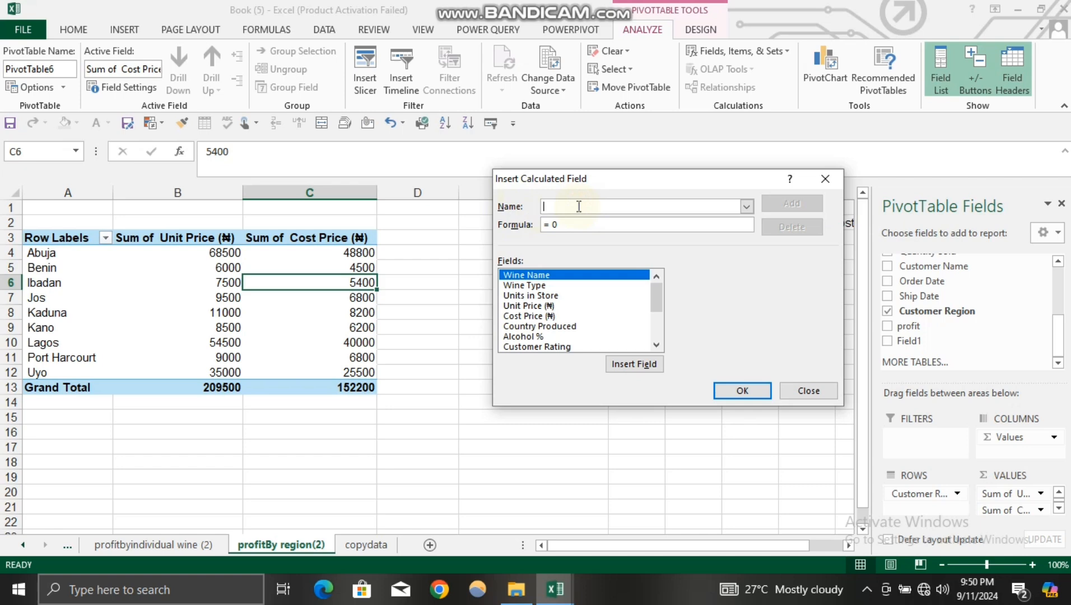
{"action": "type", "text": "prof"}
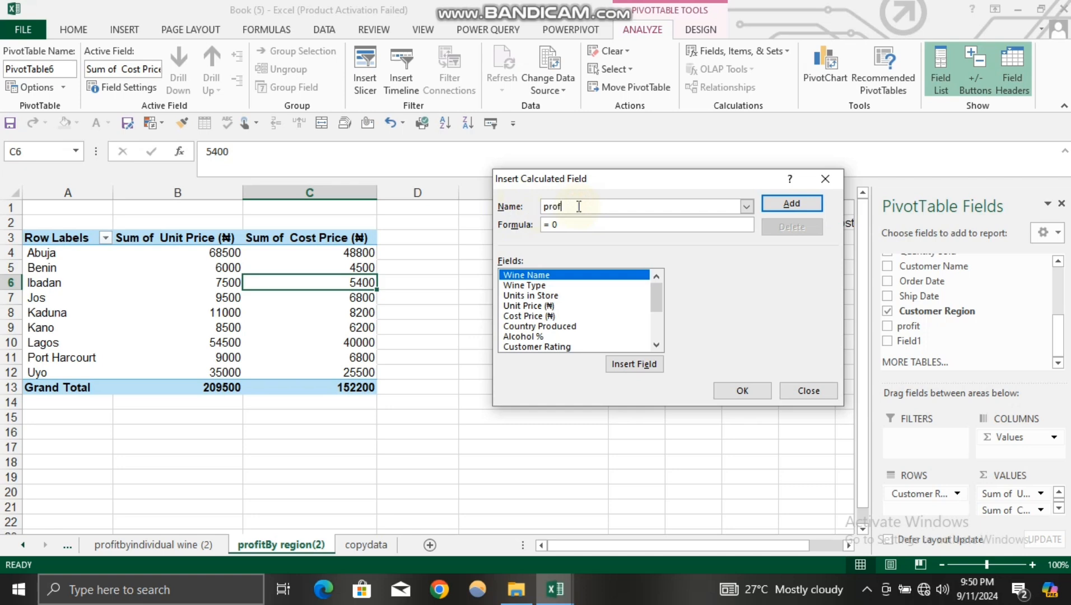
{"action": "type", "text": "it by region"}
Set the calculated field's formula to Unit Price (₦) minus Cost Price (₦) and add it to the pivot table
{"action": "left_click", "coordinate": [569, 224]}
{"action": "left_click", "coordinate": [525, 307]}
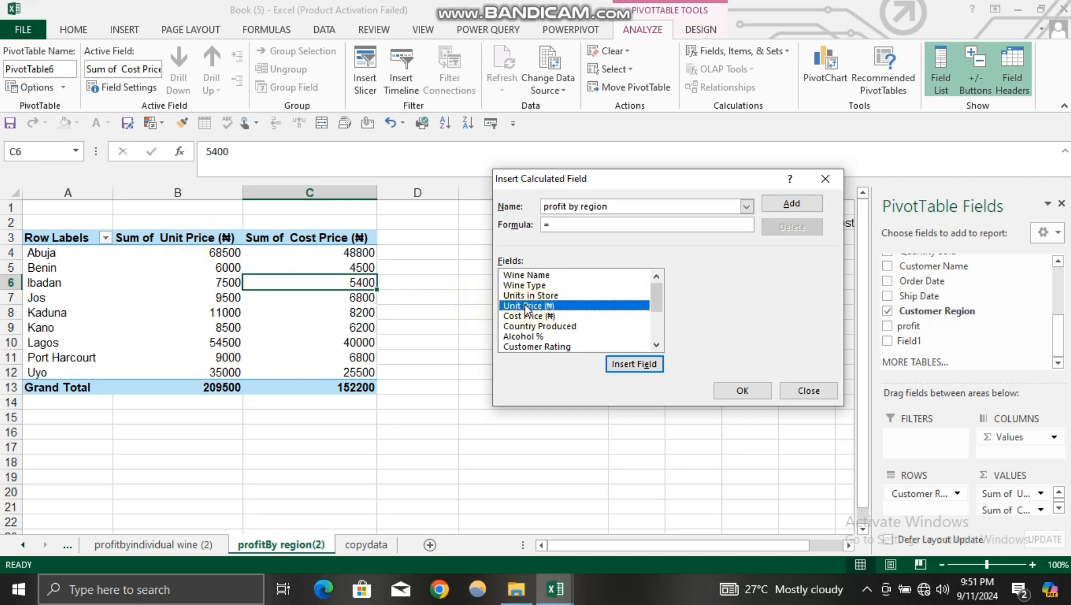
{"action": "left_click", "coordinate": [636, 365]}
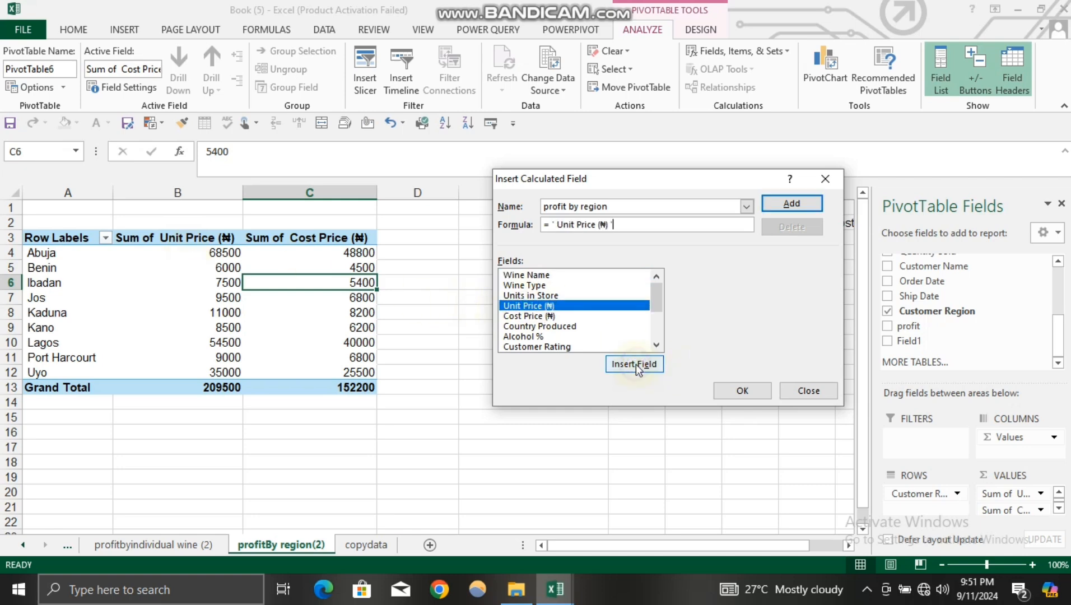
{"action": "type", "text": "-"}
{"action": "left_click", "coordinate": [539, 316]}
{"action": "left_click", "coordinate": [649, 370]}
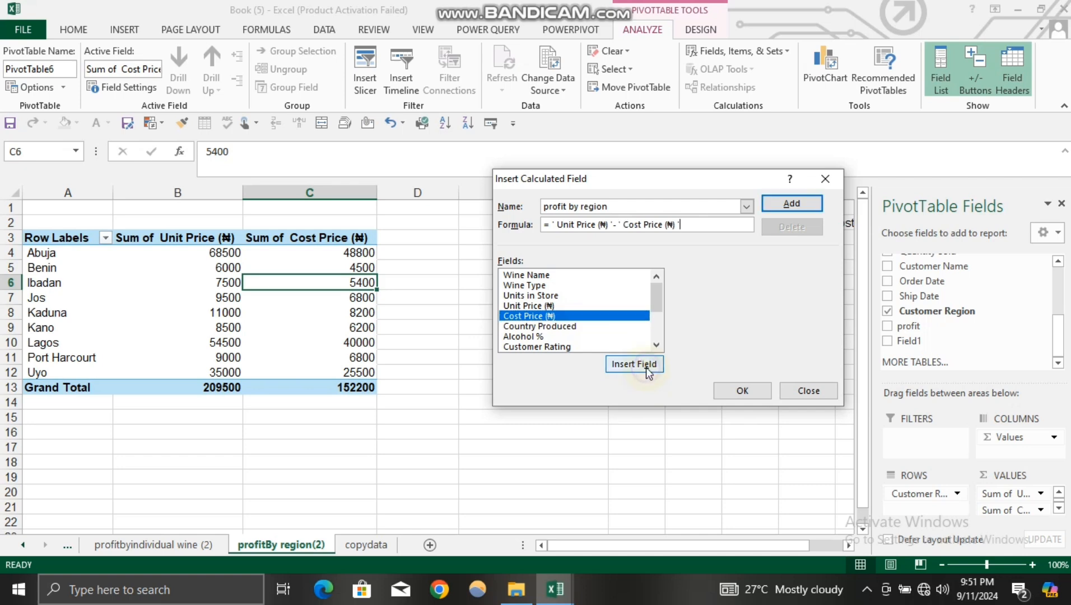
{"action": "left_click", "coordinate": [803, 202]}
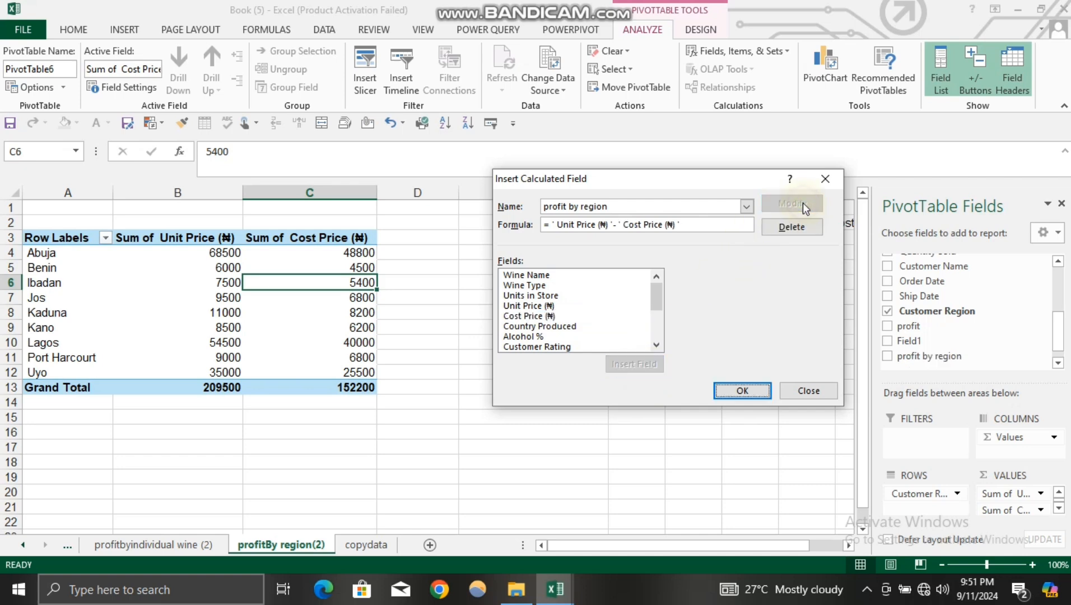
{"action": "left_click", "coordinate": [743, 391]}
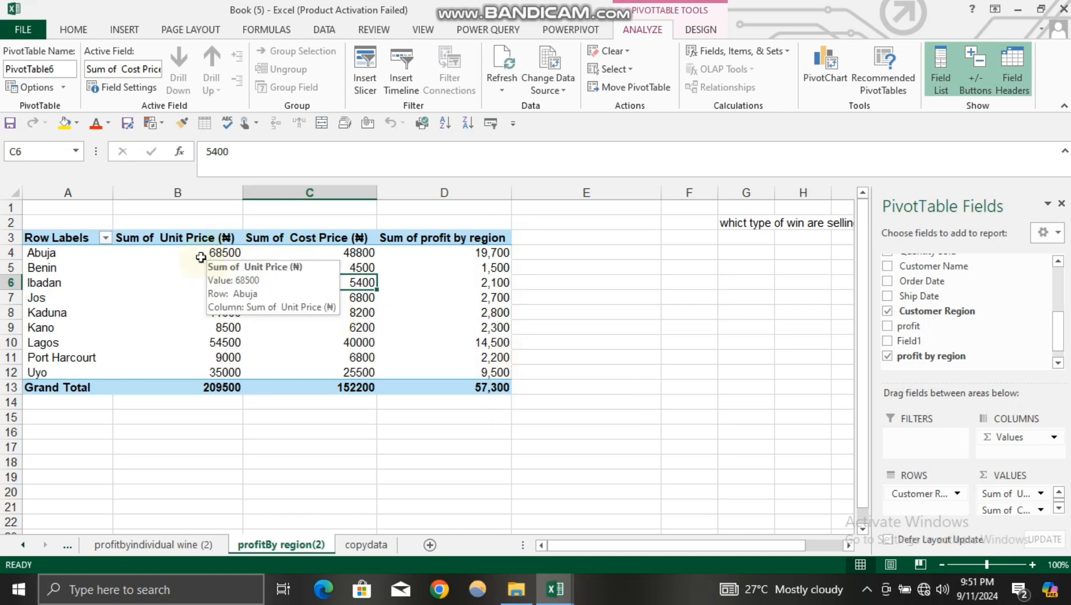
{"action": "left_click", "coordinate": [31, 252]}
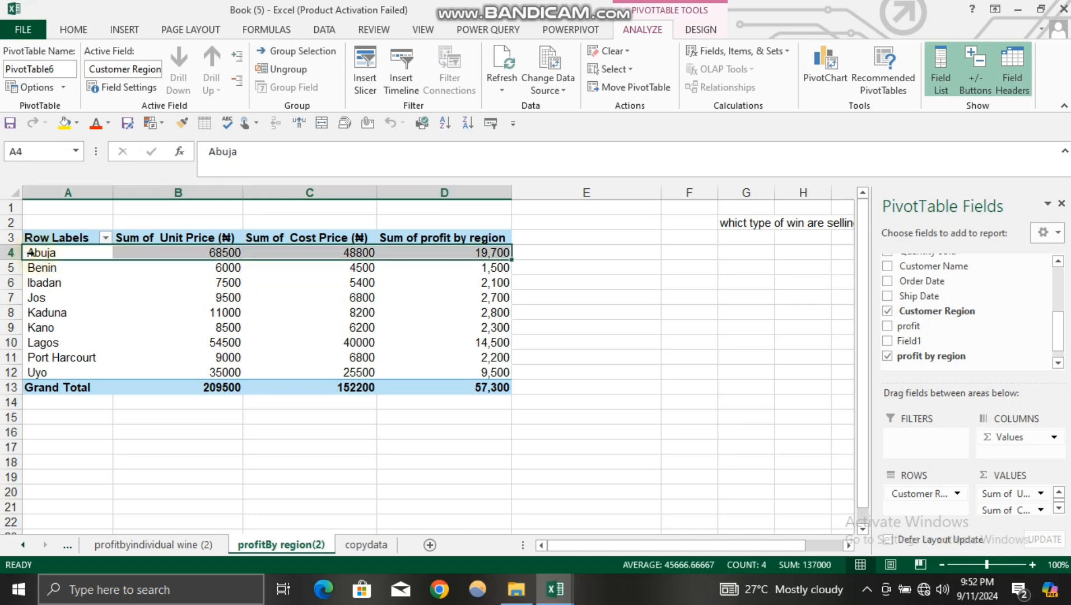